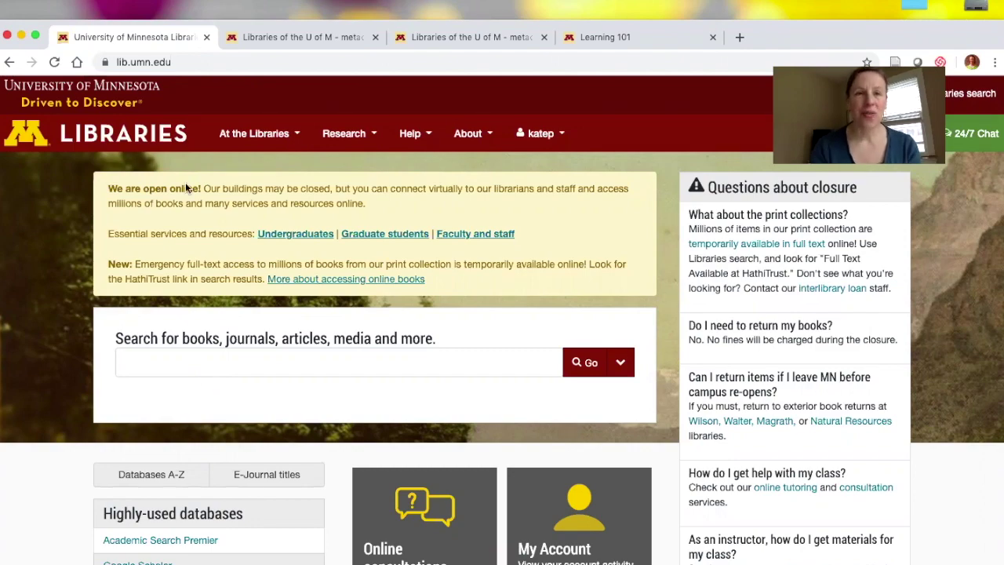
Step: From the metacognition search results, open the 'Powerful teaching' book record
click(293, 40)
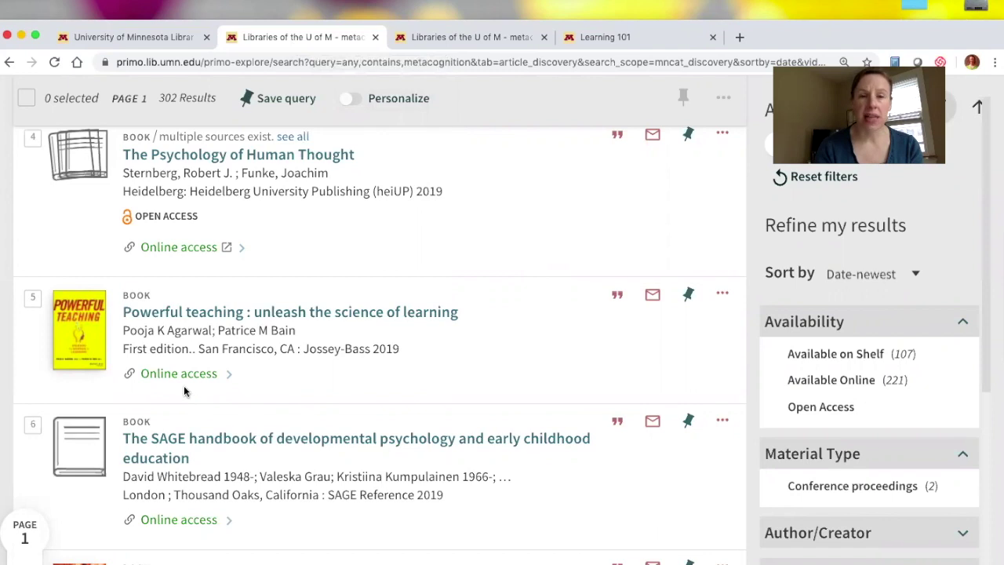
click(213, 313)
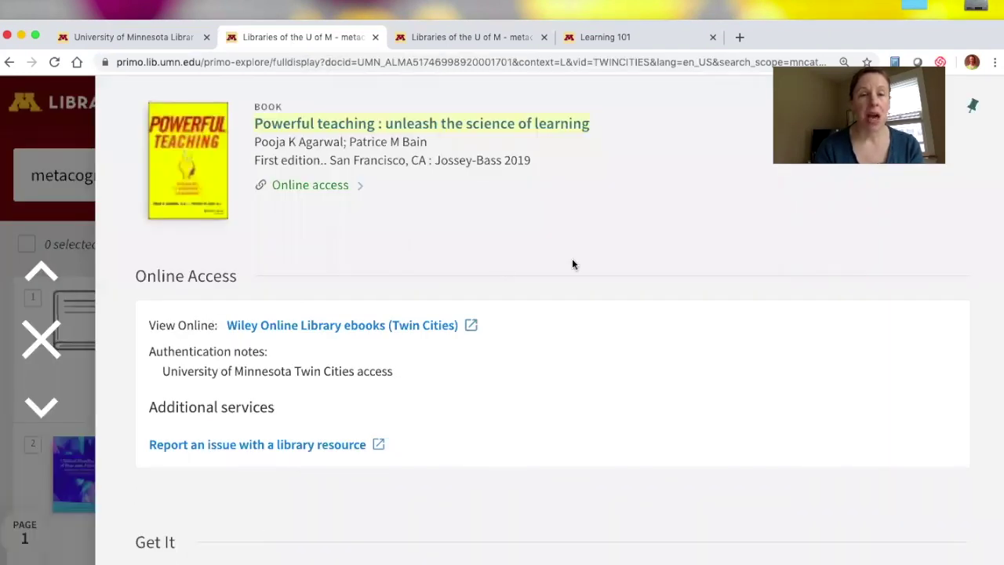
Step: Copy the 'Powerful teaching' permalink from Get Link, then switch to the Learning 101 modules
scroll(571, 263, down, 1)
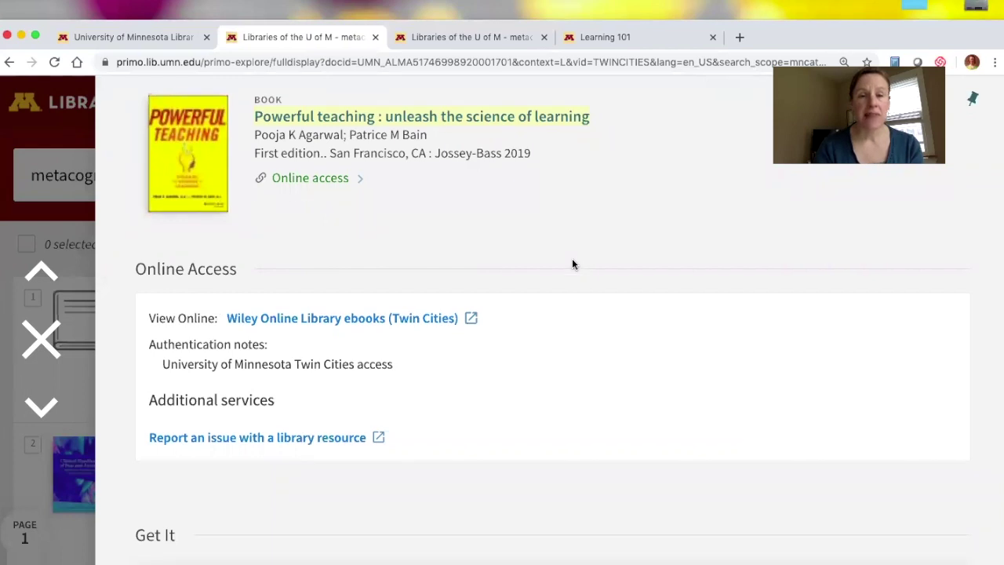
scroll(572, 264, down, 9)
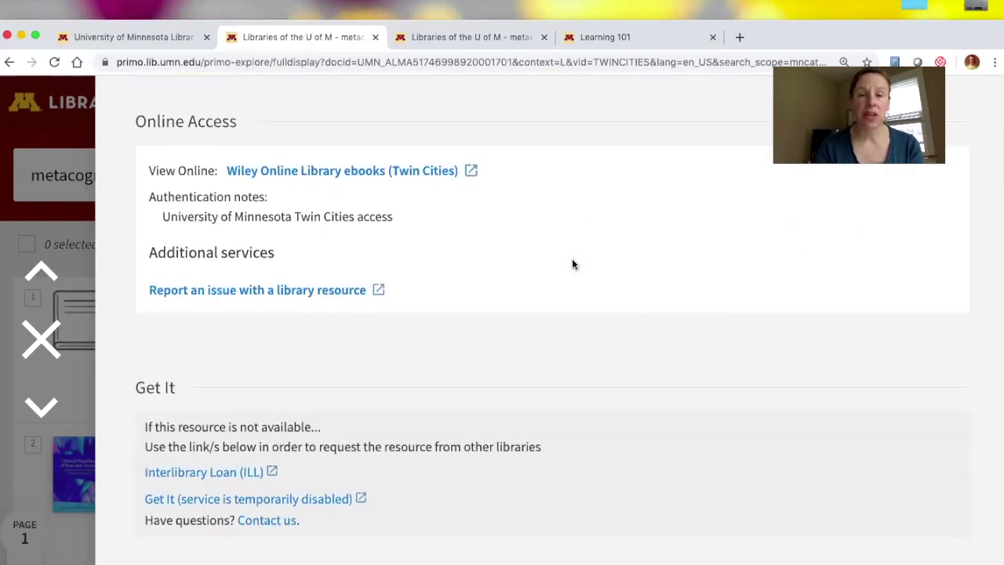
scroll(572, 263, down, 2)
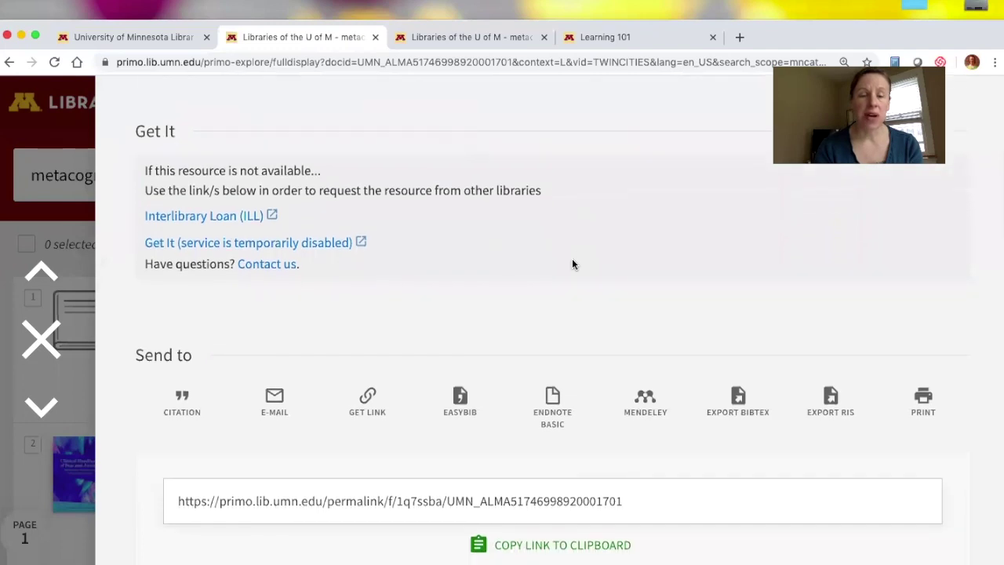
scroll(408, 374, down, 1)
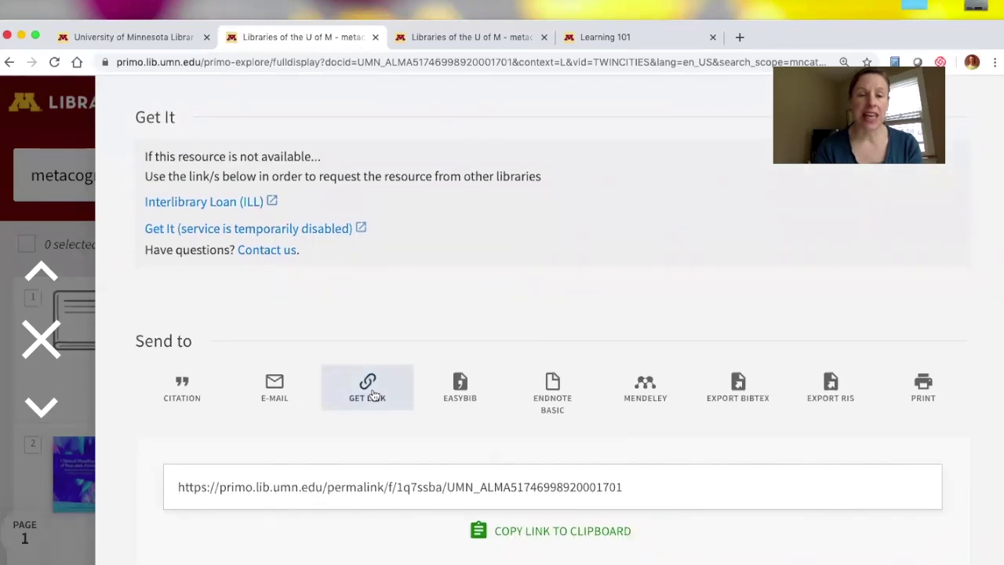
click(560, 531)
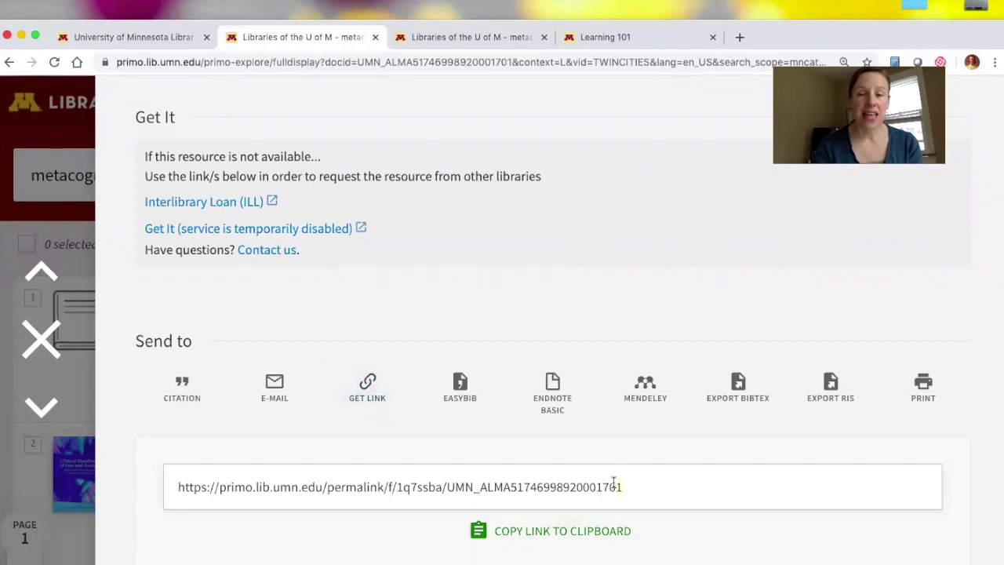
drag(623, 486, 179, 487)
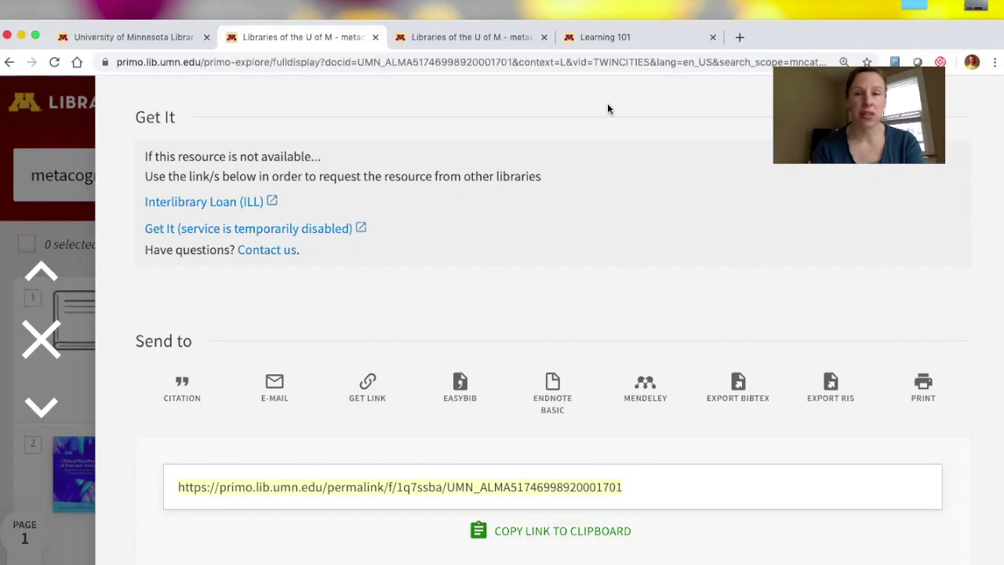
click(638, 39)
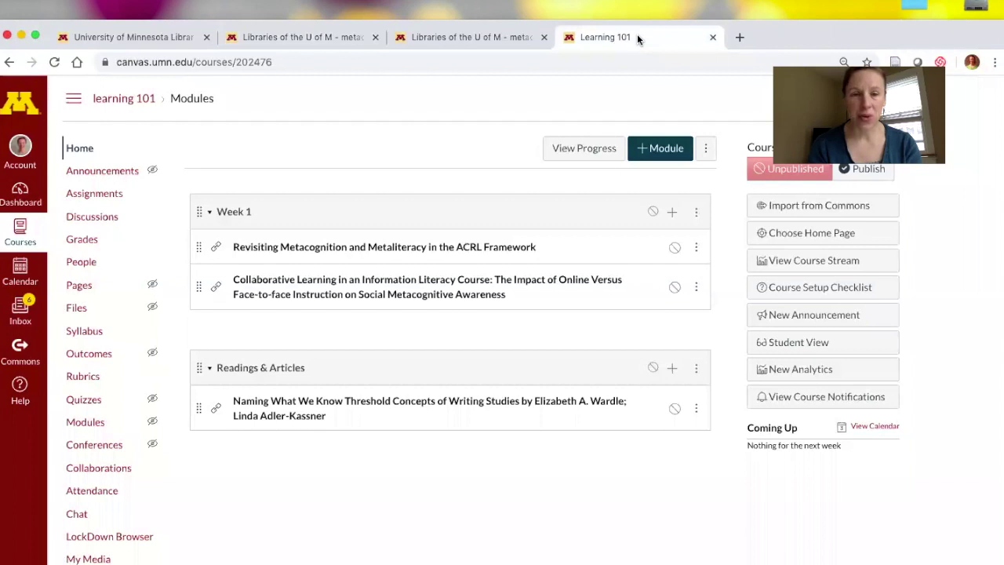
Step: Start an External URL item in Readings & Articles with the book's permalink as the URL
click(670, 368)
click(388, 242)
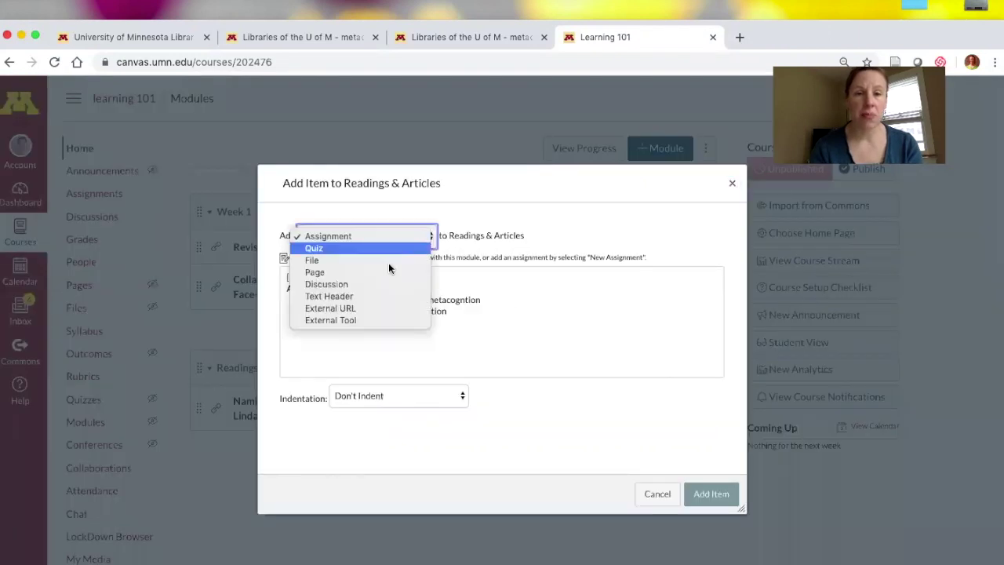
click(381, 307)
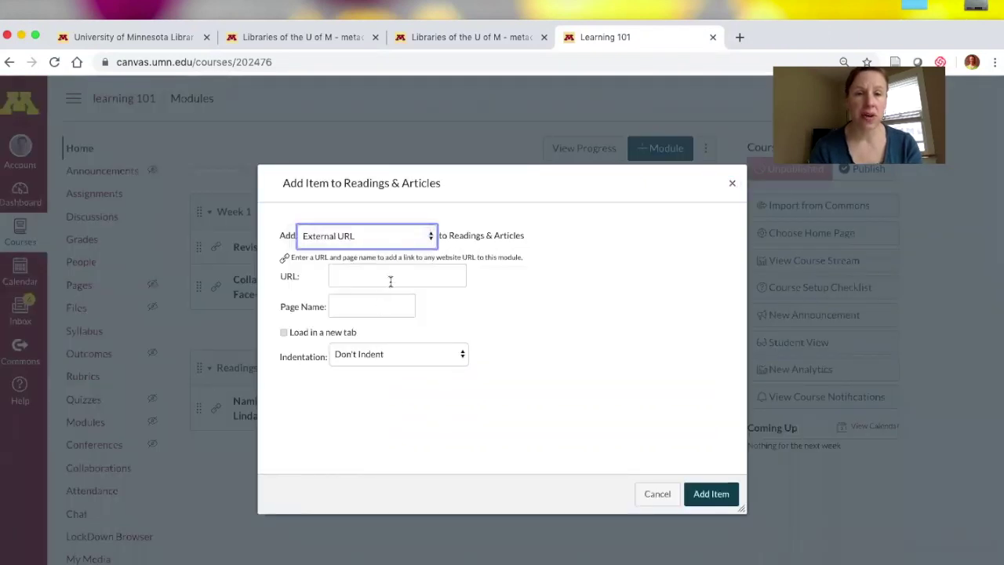
click(390, 280)
key(super+v)
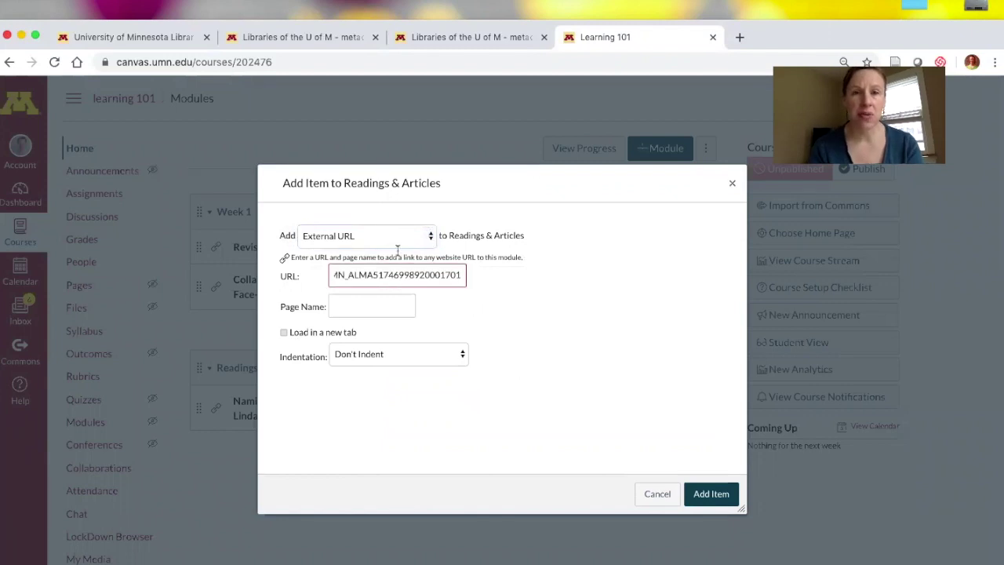
Step: Name the item 'Powerful teaching : unleash the science of learning' from Primo's title and add it
click(276, 40)
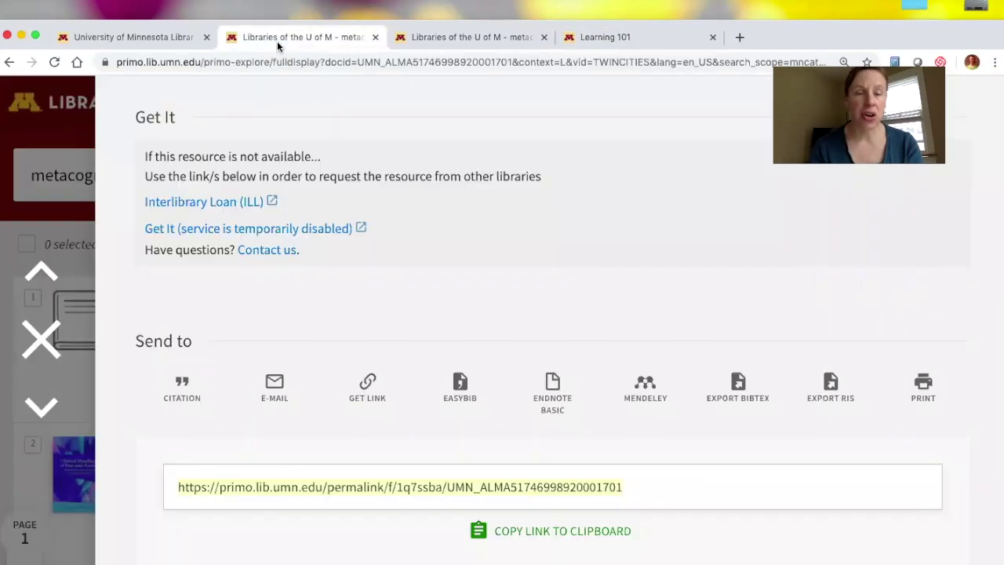
scroll(342, 230, up, 10)
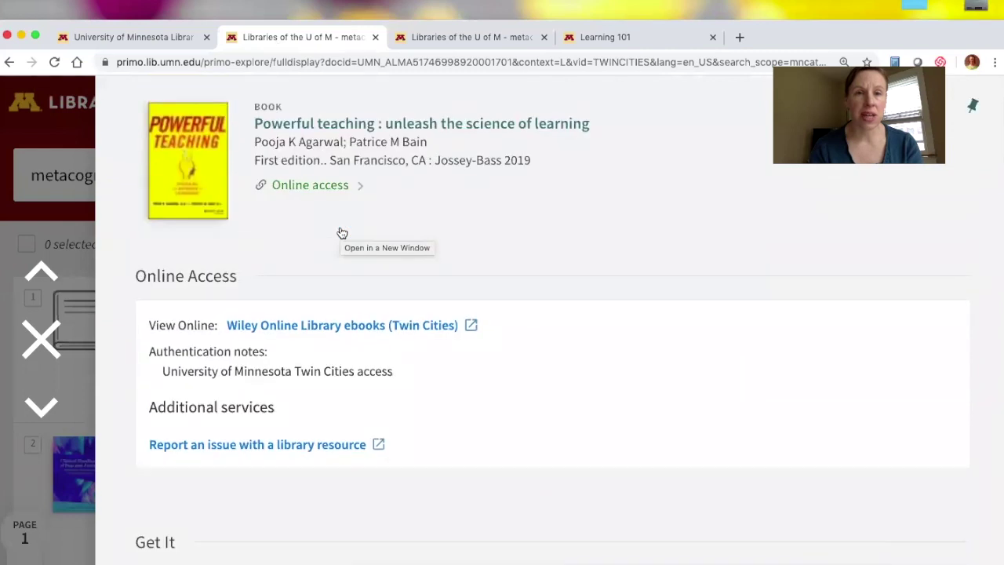
drag(591, 126, 254, 123)
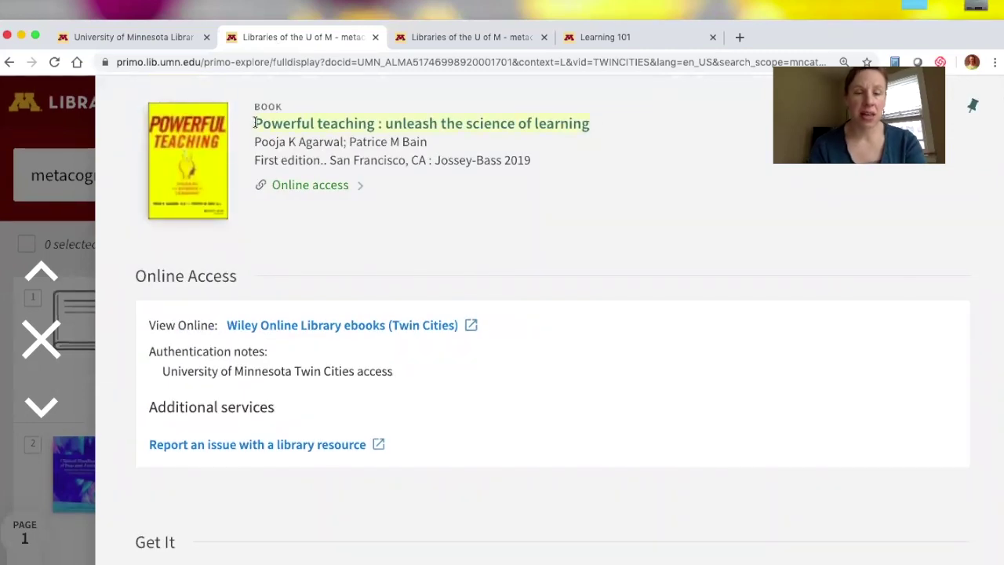
click(583, 39)
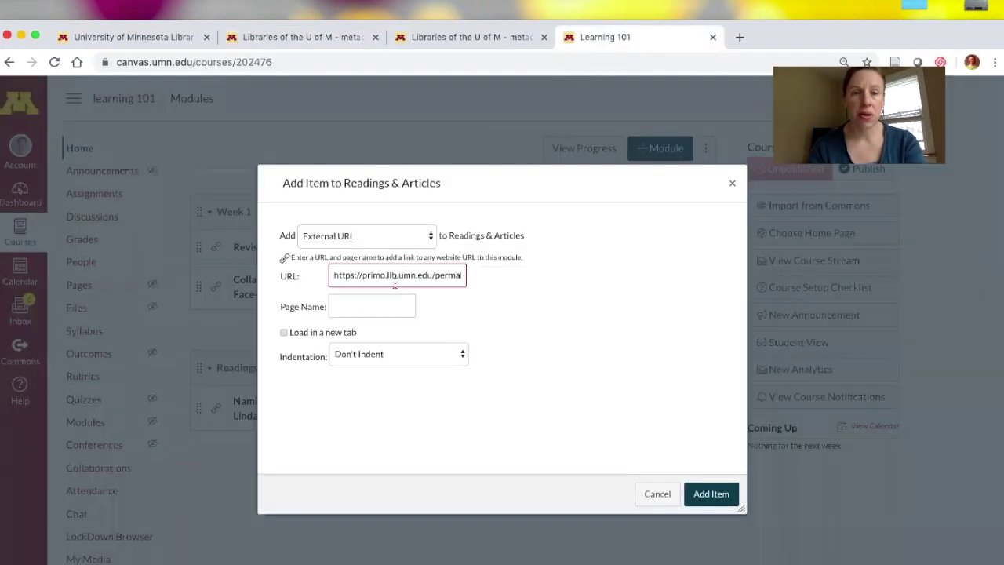
click(370, 307)
key(super+v)
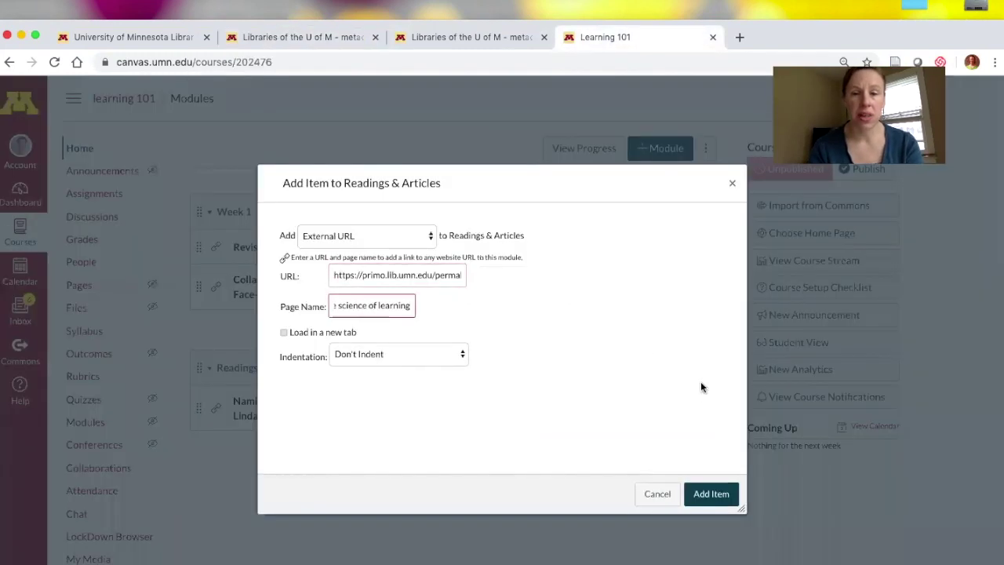
click(708, 496)
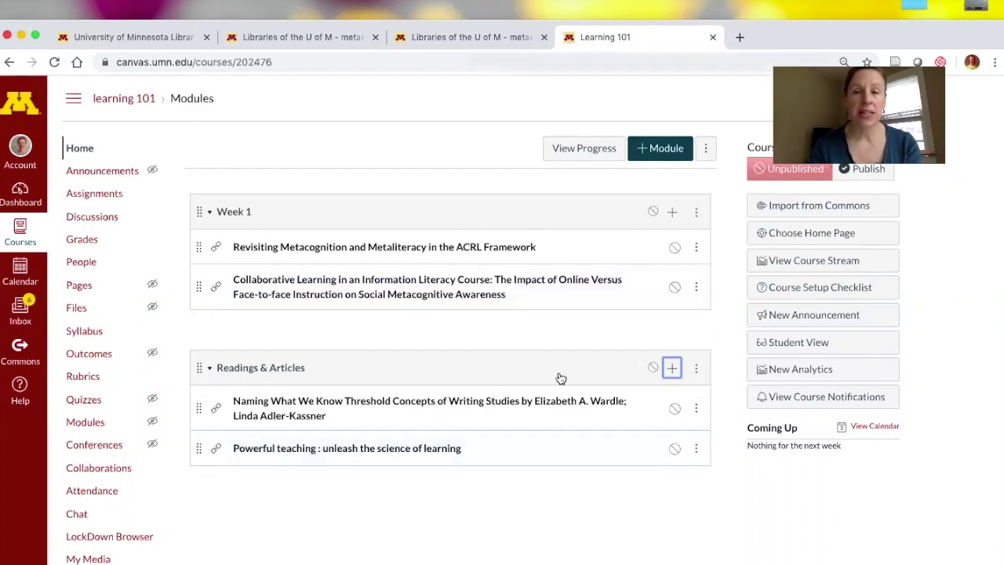
Step: Open the 'Aligning Information Literacy Assessment with Metacognitive Strategies' record and select its permalink
click(472, 38)
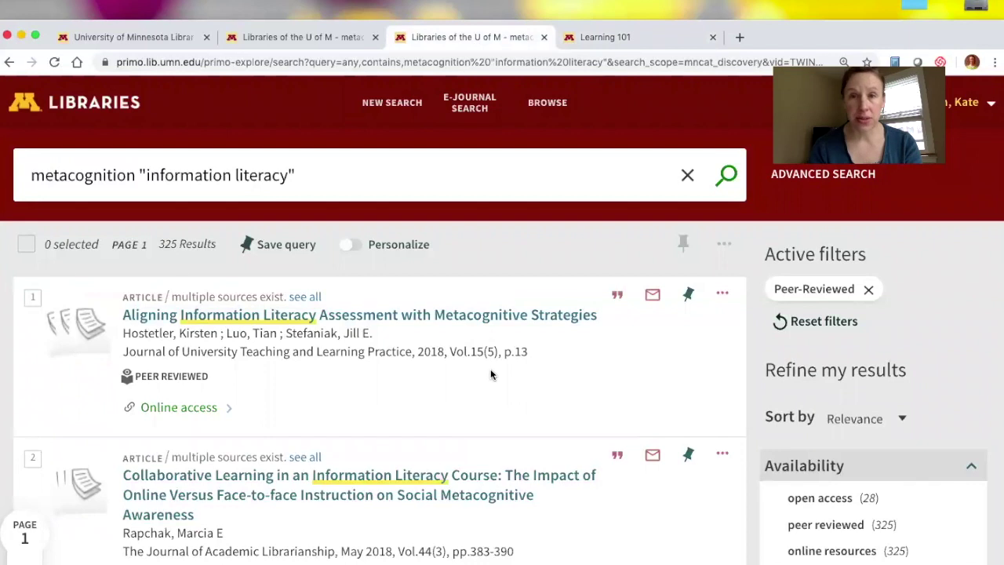
click(361, 316)
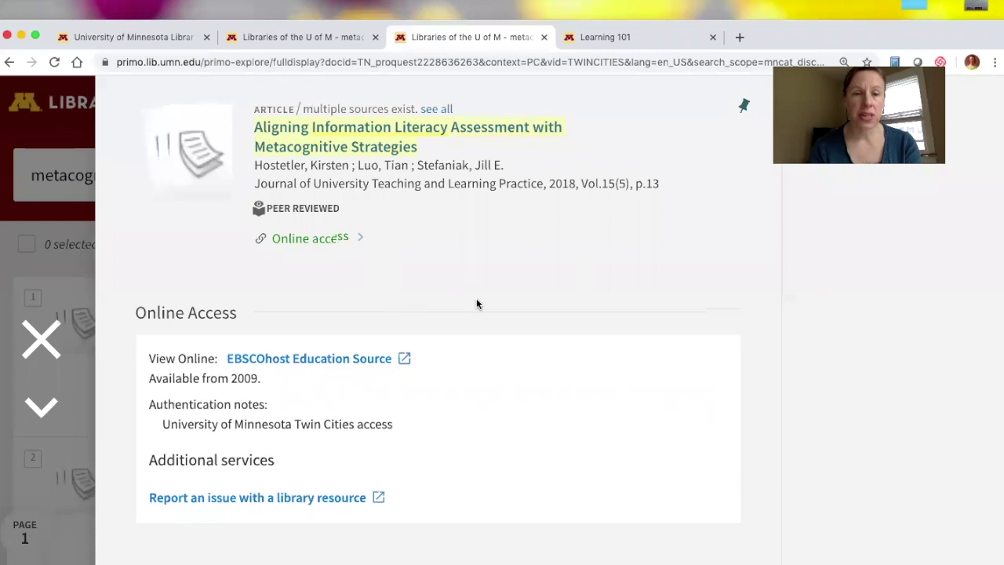
scroll(476, 304, down, 5)
scroll(476, 305, down, 4)
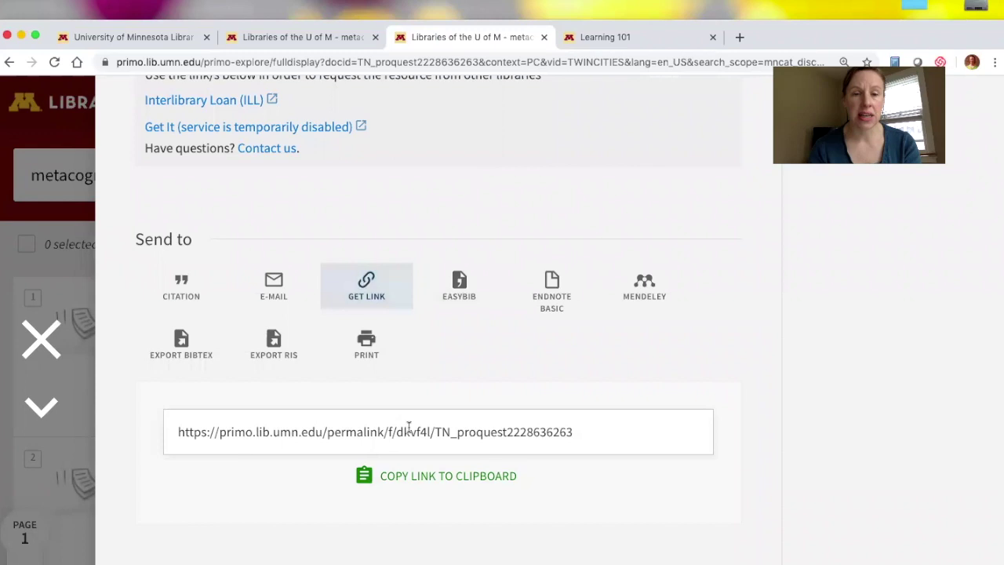
drag(573, 431, 177, 424)
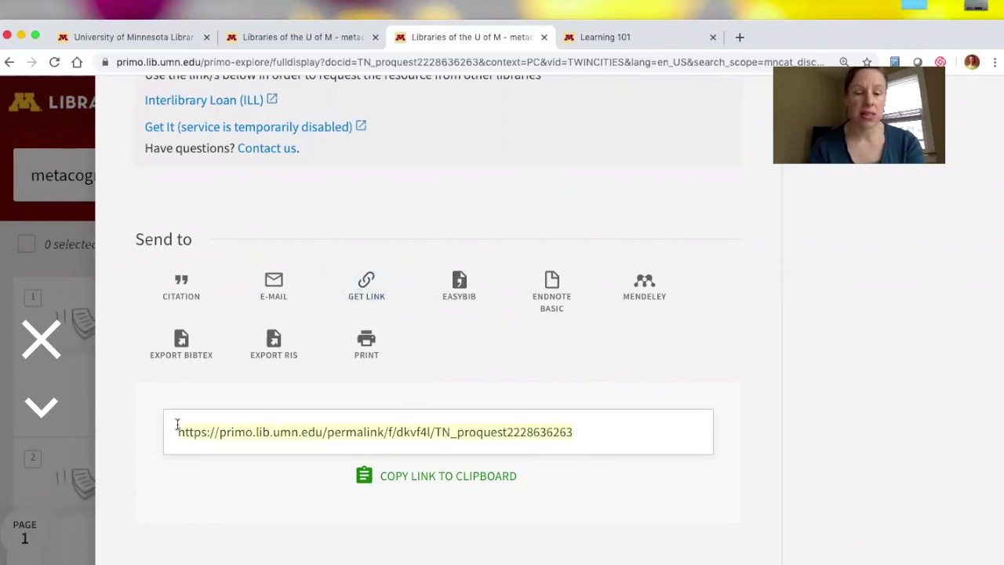
Step: Start a new Readings & Articles item with the article's permalink pasted as its URL
click(659, 37)
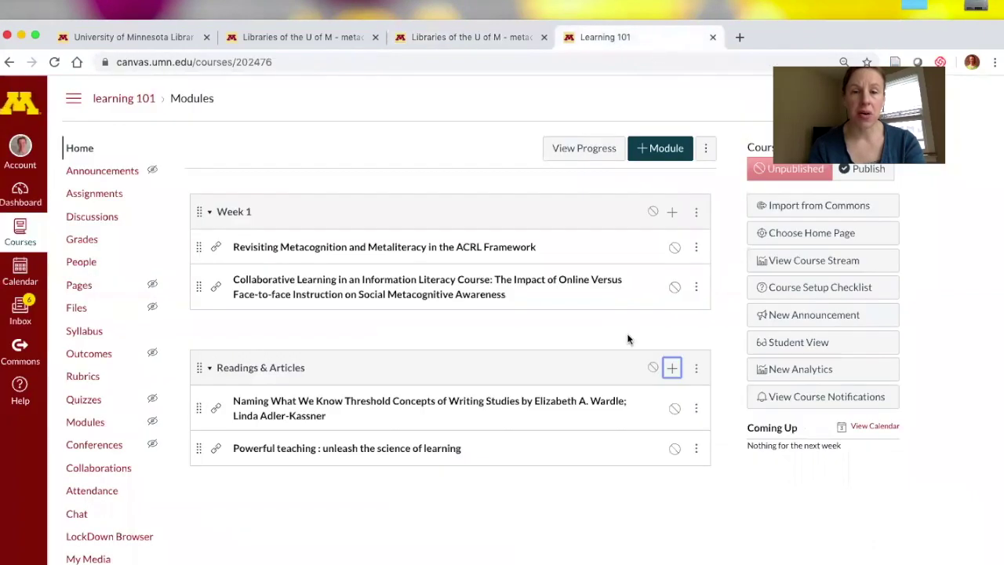
click(673, 369)
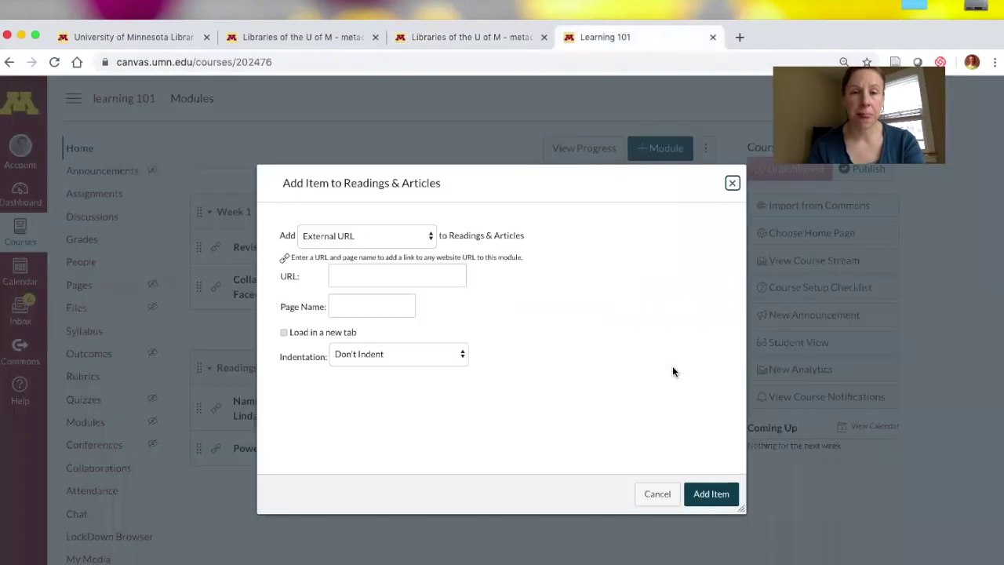
click(383, 277)
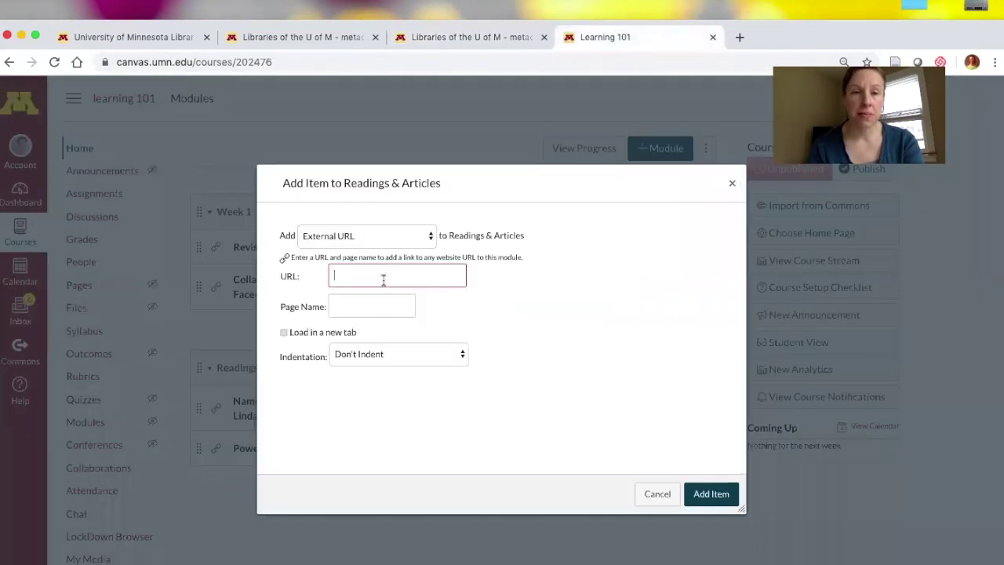
key(cmd+v)
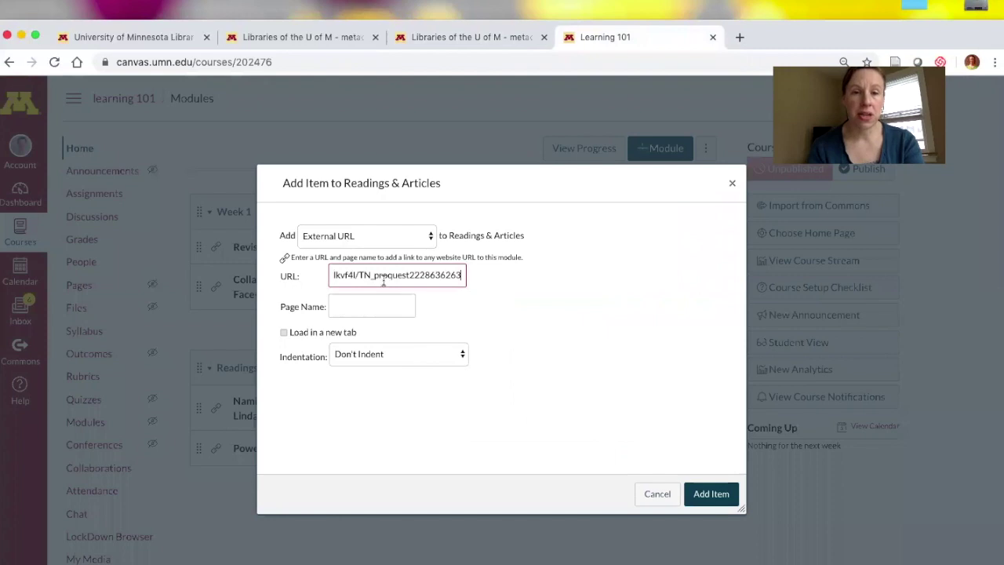
Step: Name it 'Aligning Information Literacy Assessment with Metacognitive Strategies' from Primo and add it
click(460, 41)
scroll(462, 178, up, 5)
scroll(461, 184, up, 3)
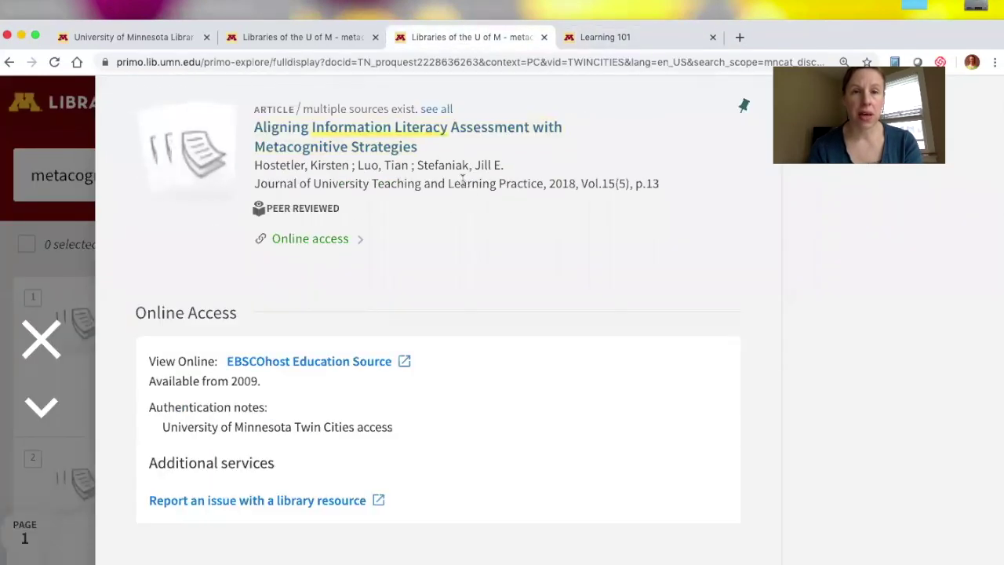
drag(419, 150, 252, 134)
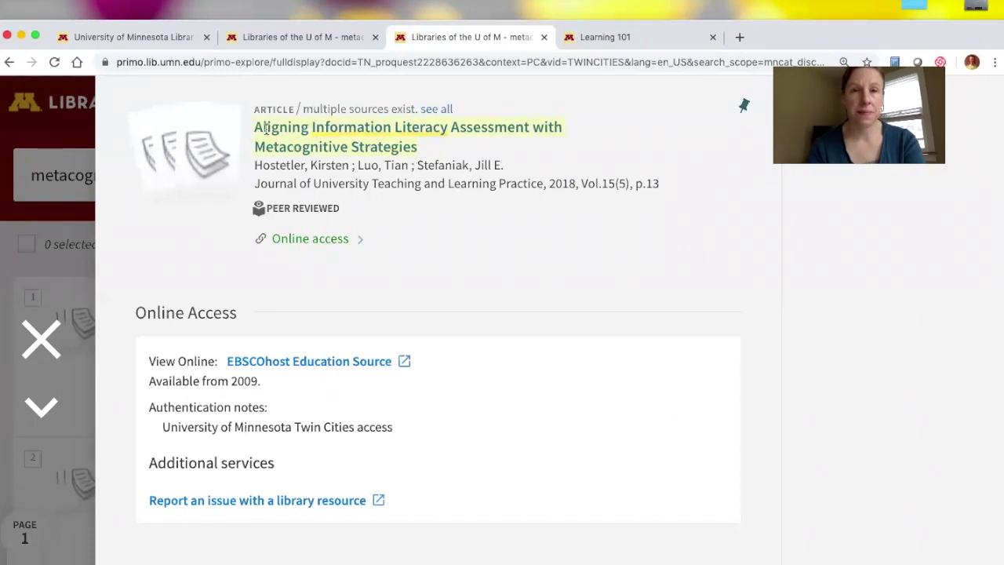
click(616, 36)
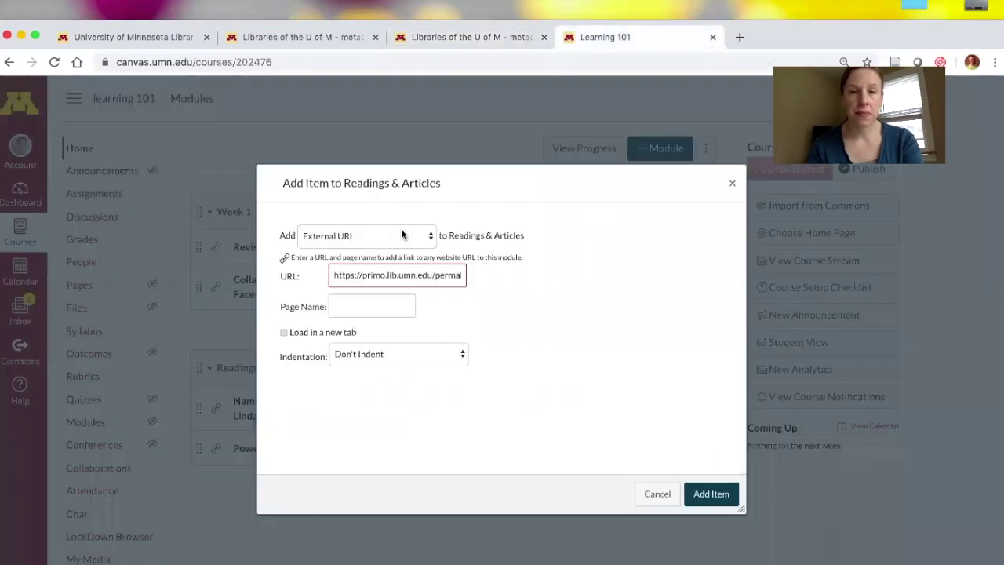
click(387, 309)
key(super+v)
click(705, 494)
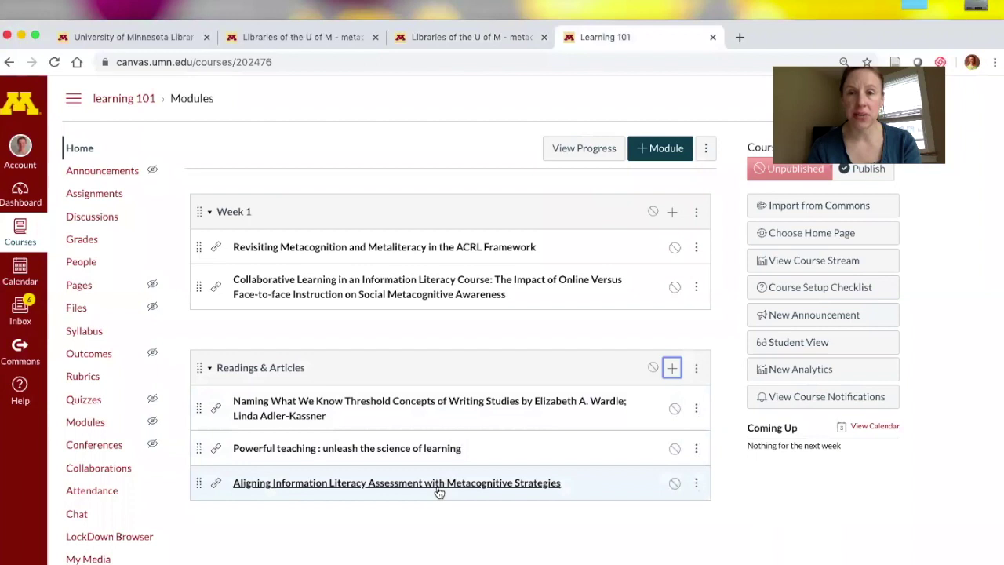
Step: Go to Learning 101 Assignments and open 'Week 1 - Understanding Metacognition'
scroll(427, 121, up, 1)
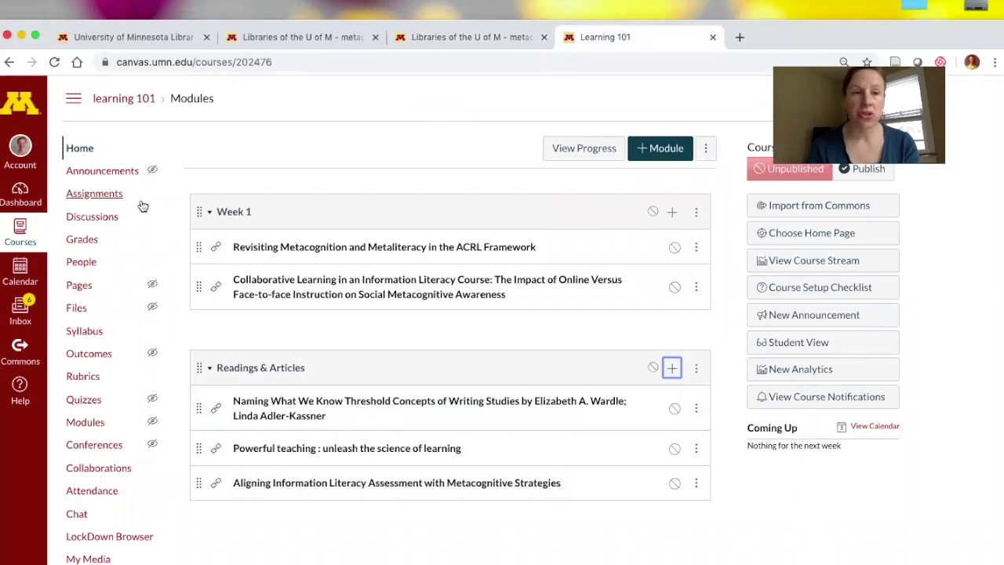
click(94, 194)
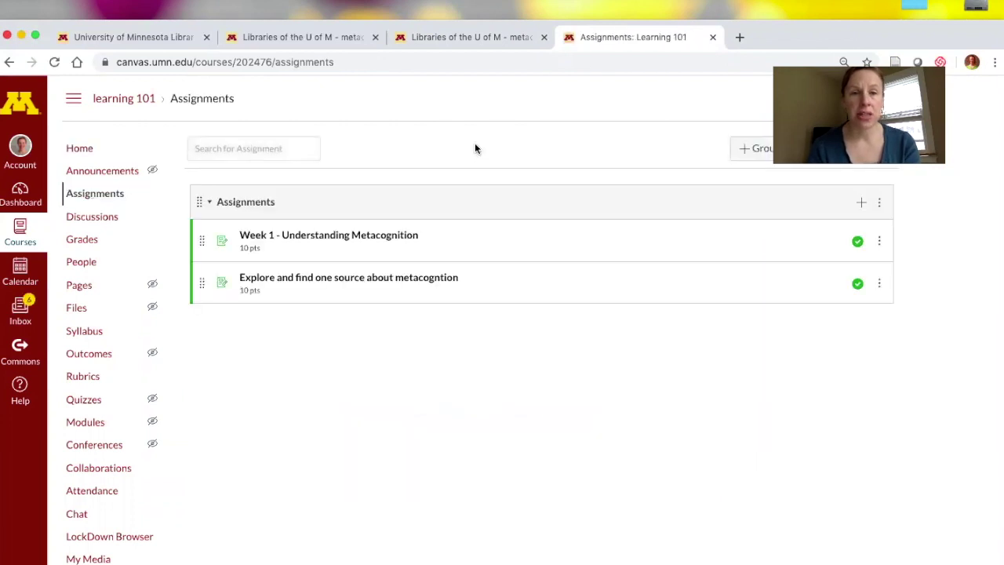
click(394, 236)
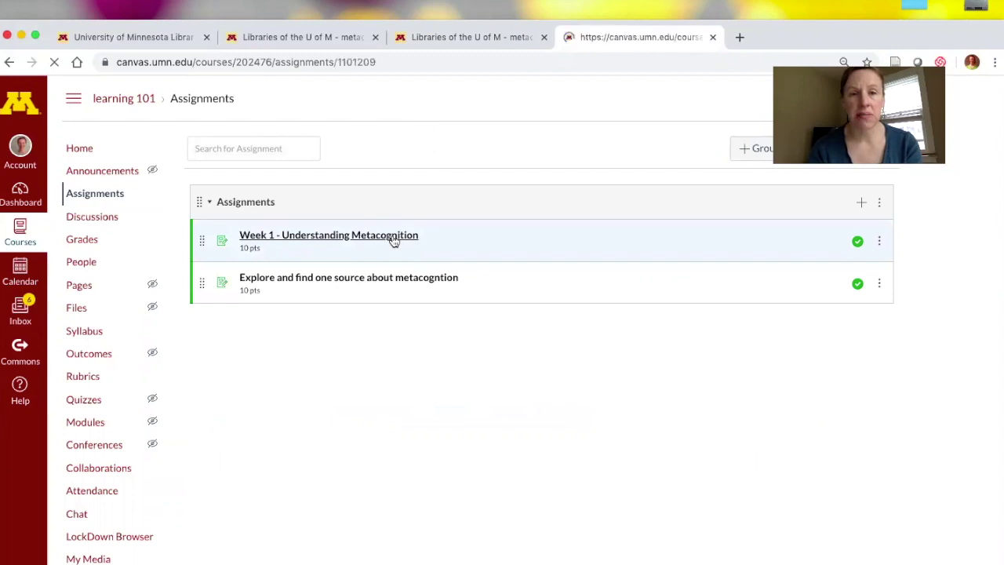